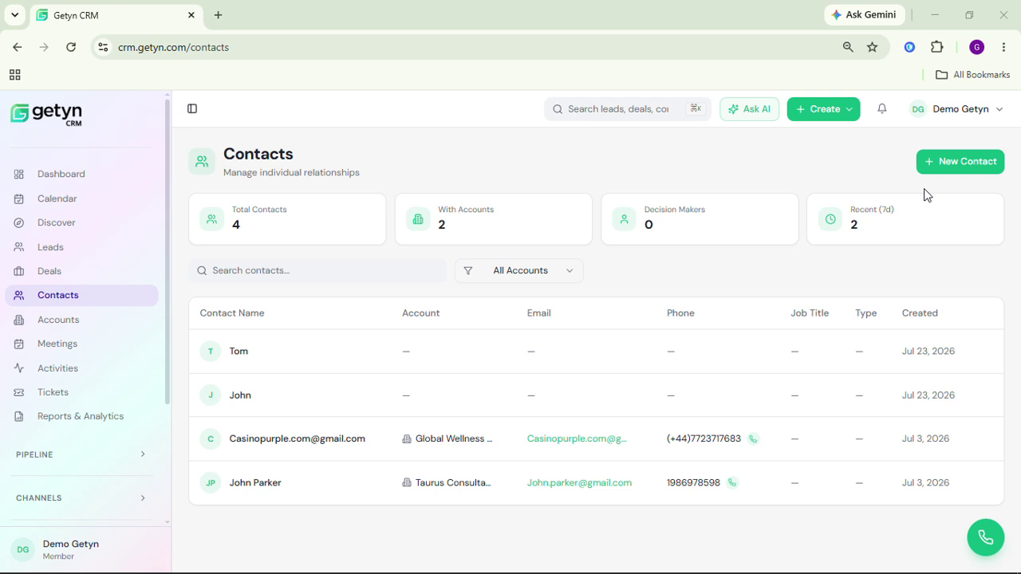
# Open a new contact form and review its Company and Tags & Type fields, including the account and contact type choices
pyautogui.click(962, 161)
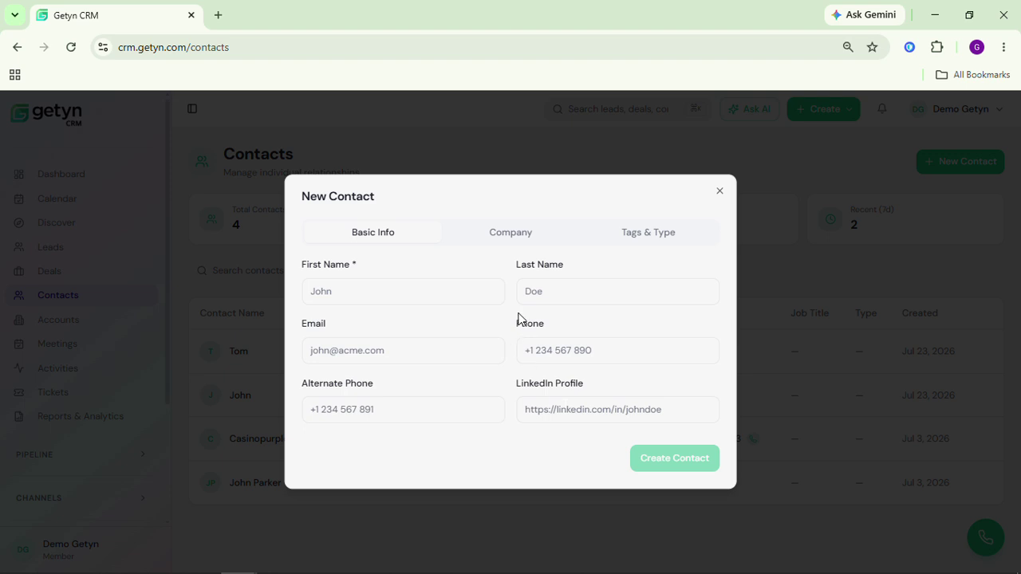
pyautogui.click(511, 235)
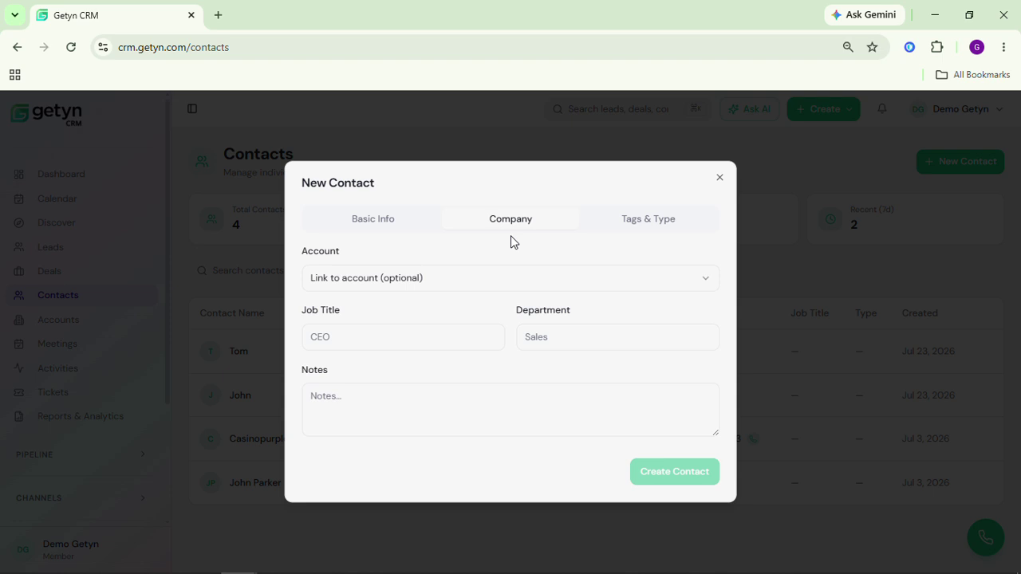
pyautogui.click(519, 289)
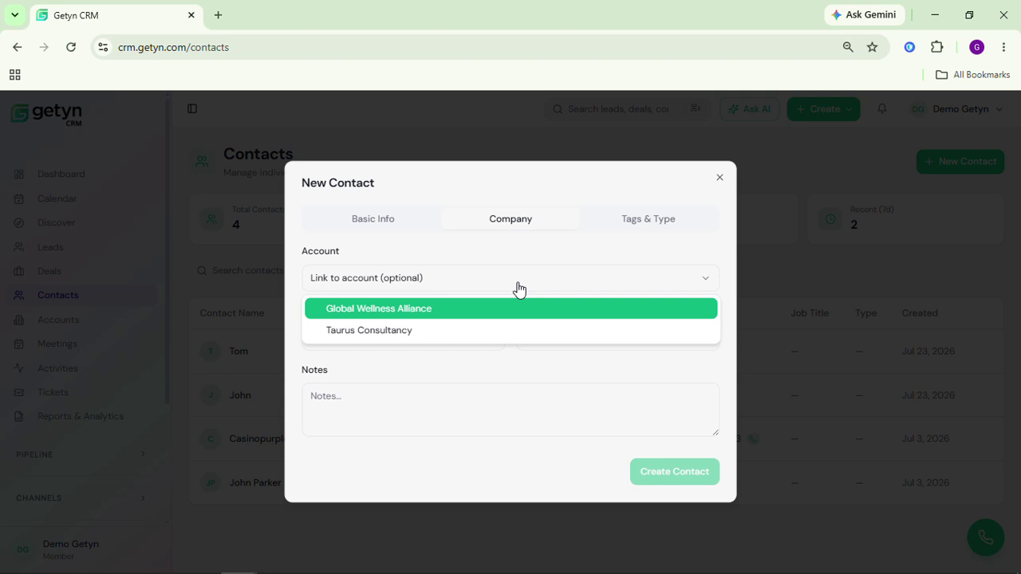
pyautogui.click(523, 271)
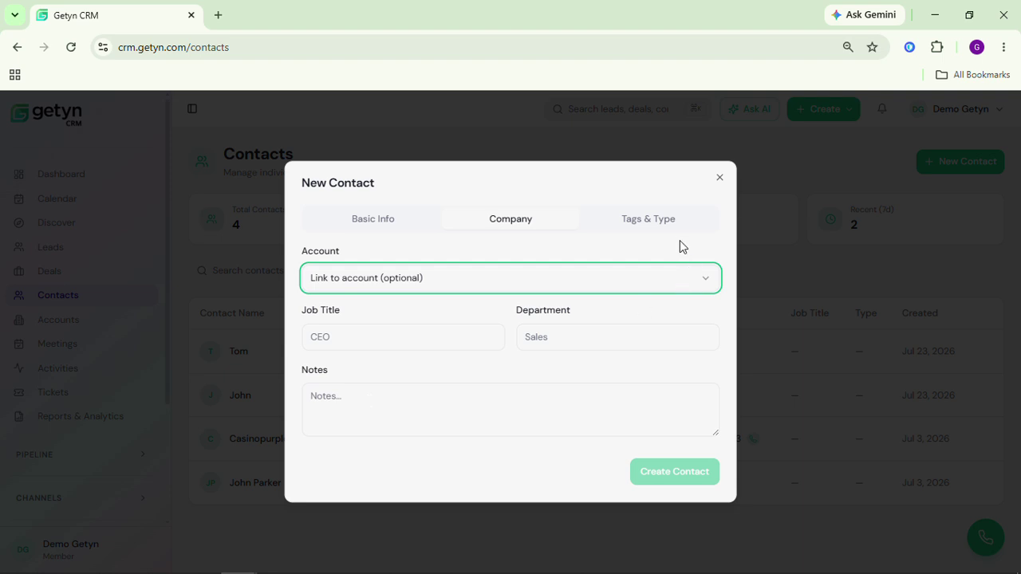
pyautogui.click(658, 226)
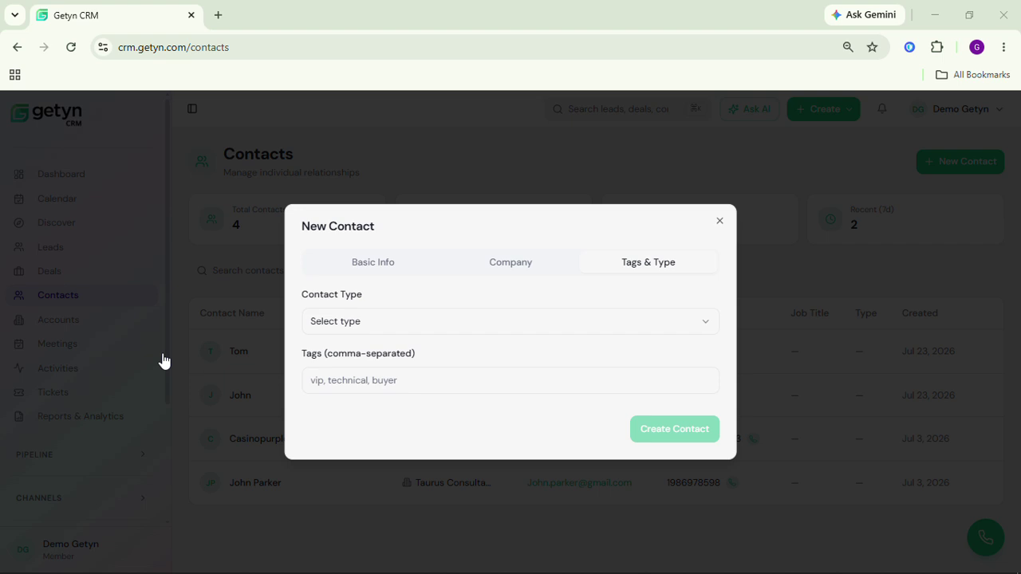
pyautogui.click(526, 334)
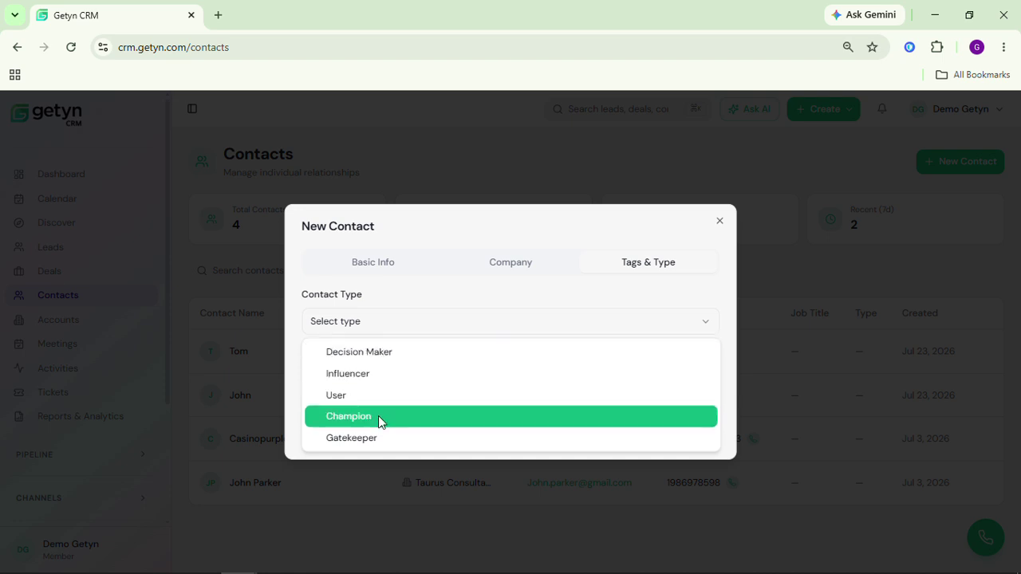
pyautogui.click(485, 286)
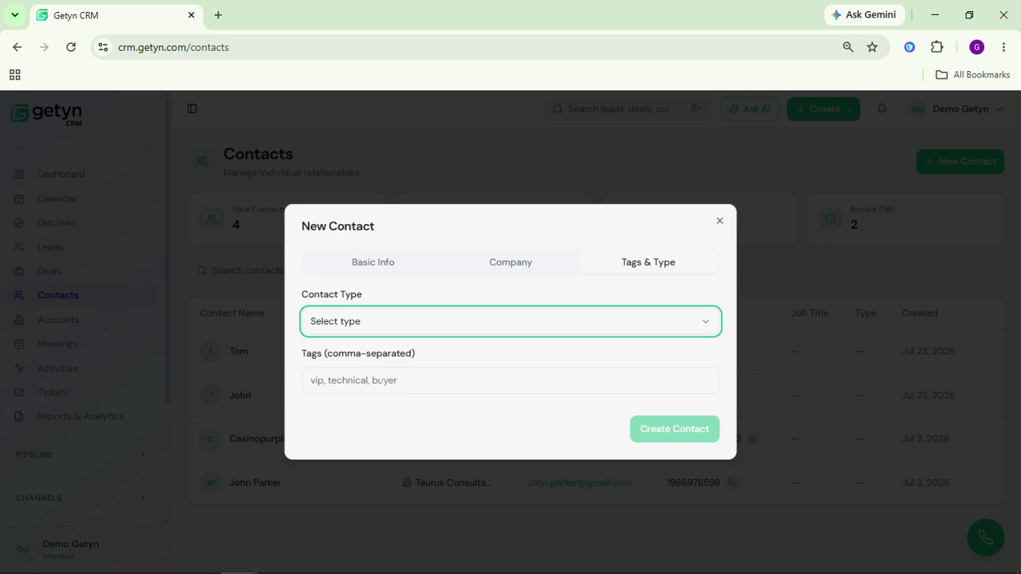
# Enter the contact's first name in the basic information and create the contact
pyautogui.click(381, 262)
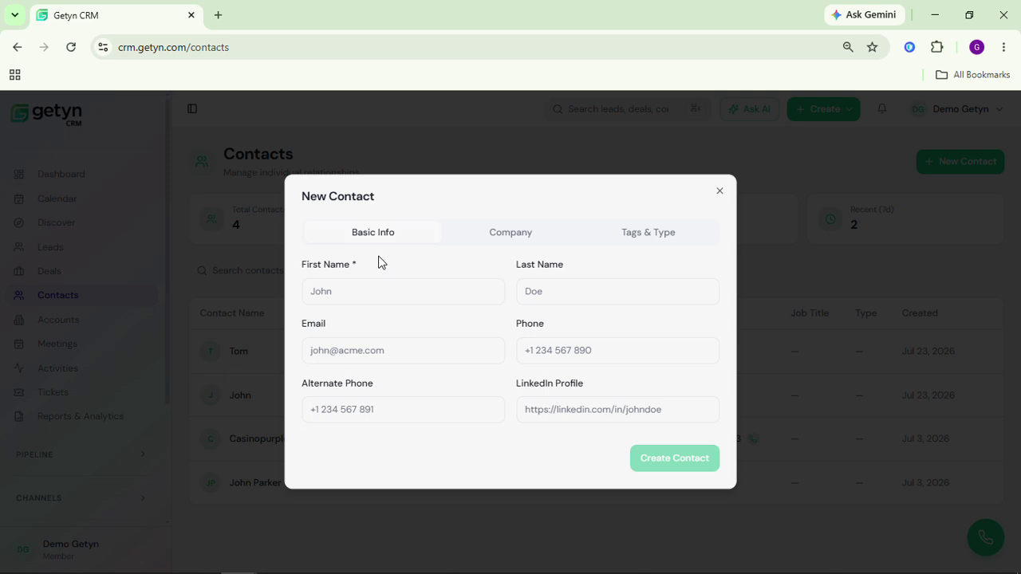
pyautogui.click(364, 287)
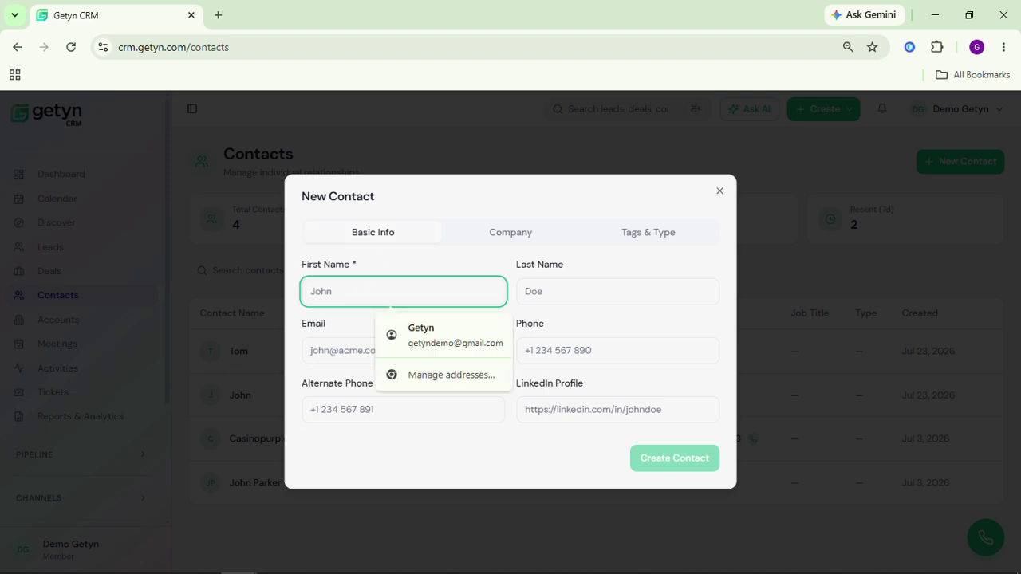
pyautogui.write('M')
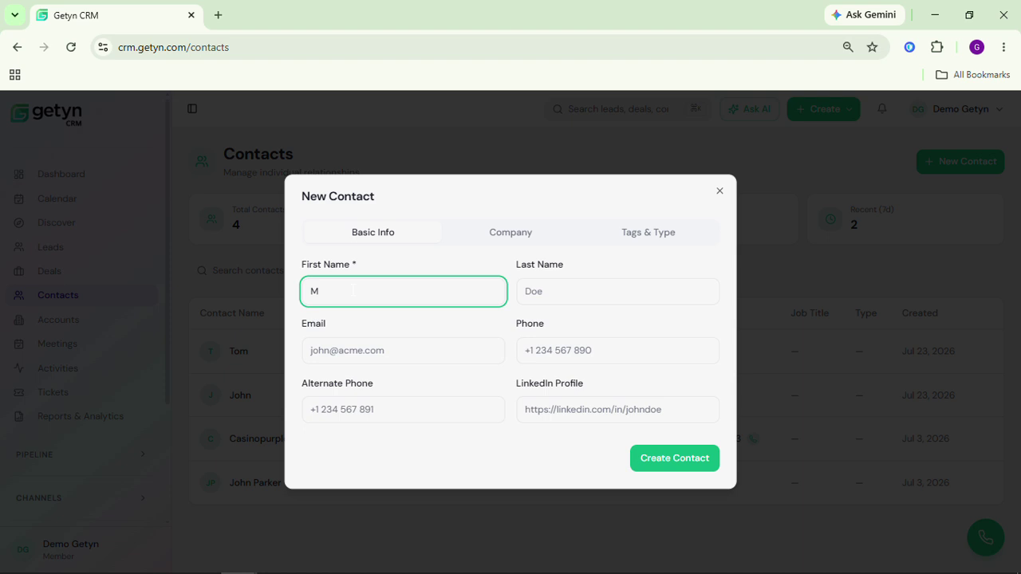
pyautogui.write('ax')
pyautogui.click(665, 459)
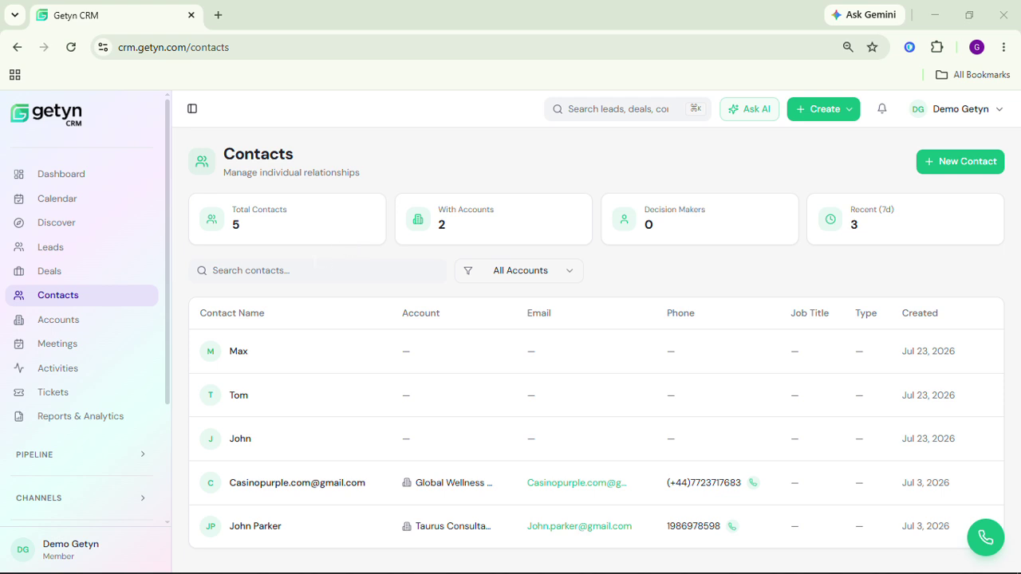
# Filter the contacts by the Global Wellness Alliance account, and reset the filter to All Accounts
pyautogui.click(319, 271)
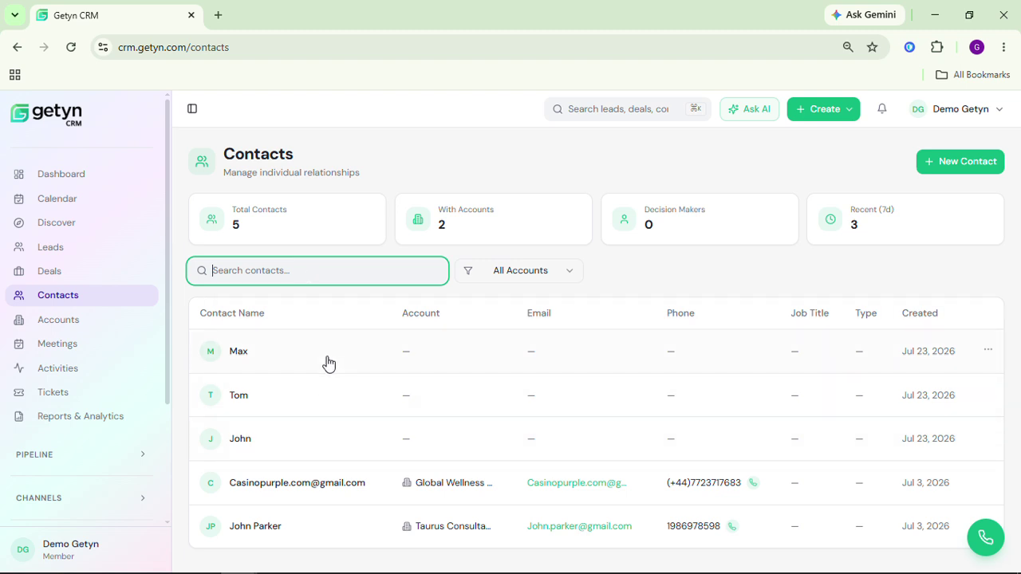
pyautogui.click(556, 276)
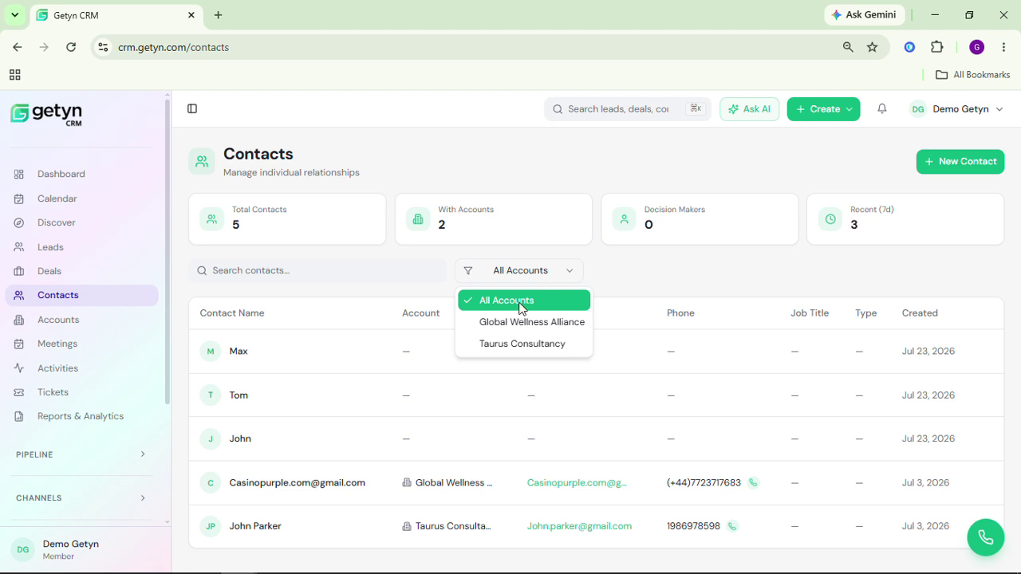
pyautogui.click(146, 351)
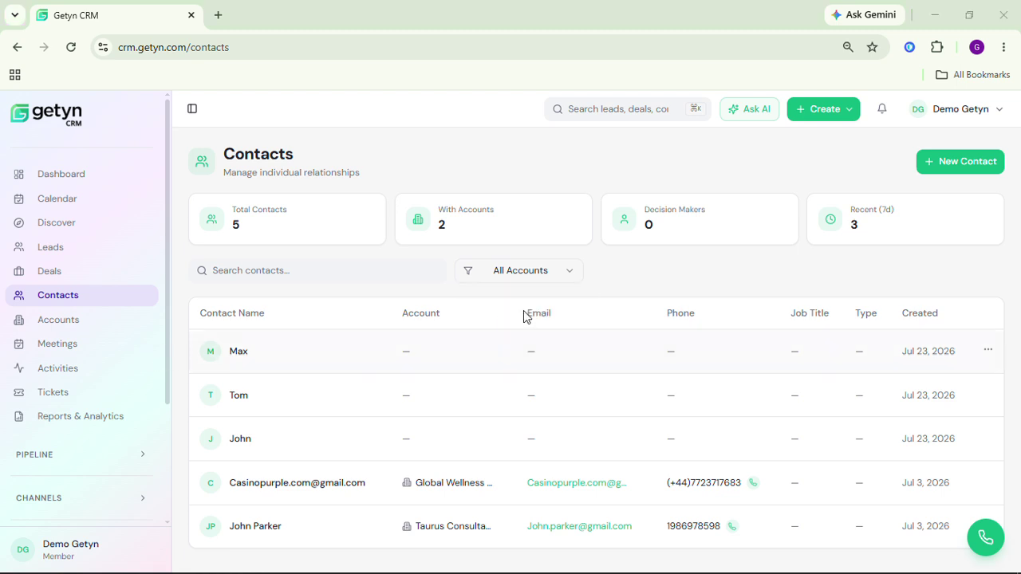
pyautogui.click(567, 281)
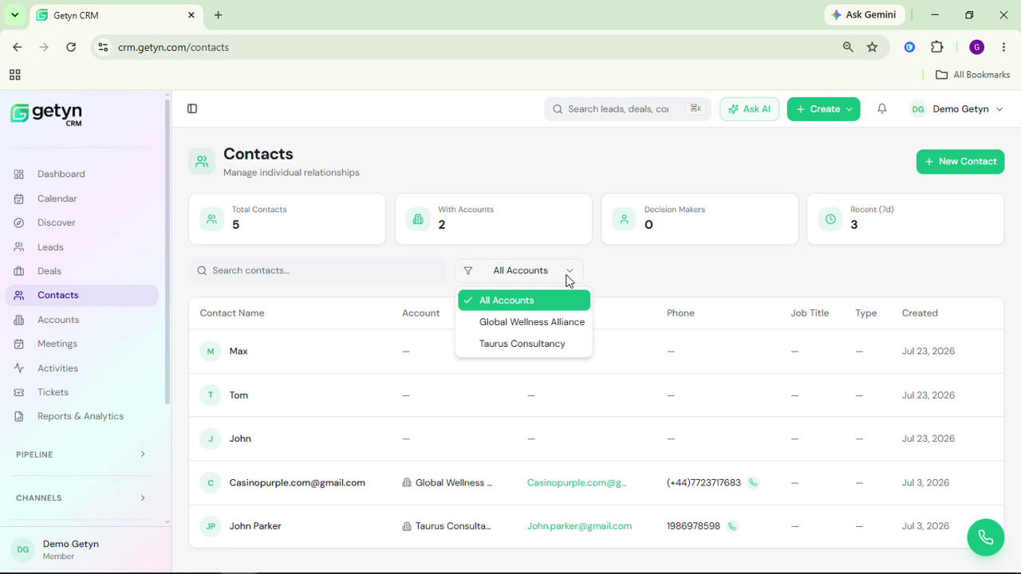
pyautogui.click(524, 324)
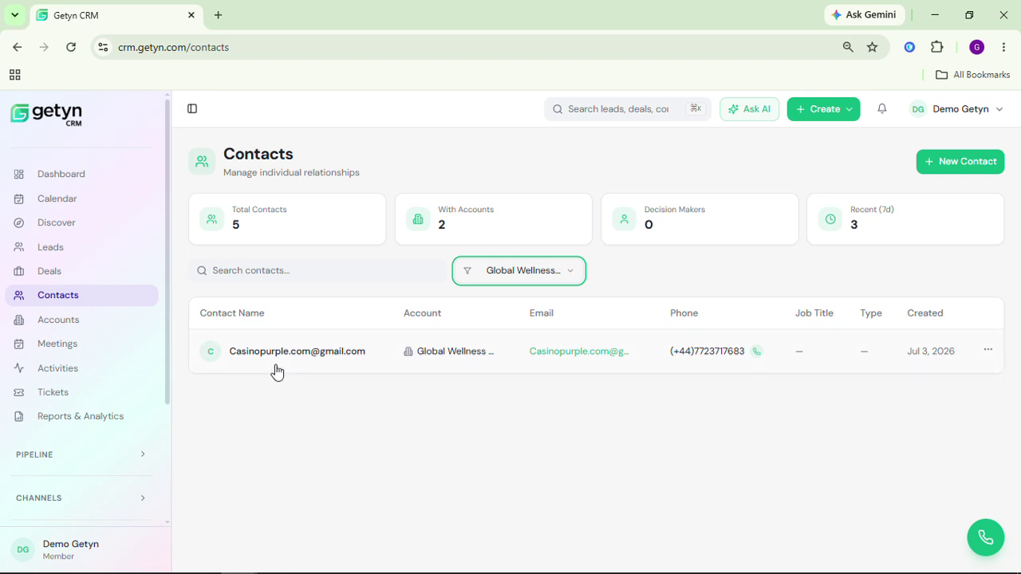
pyautogui.click(560, 275)
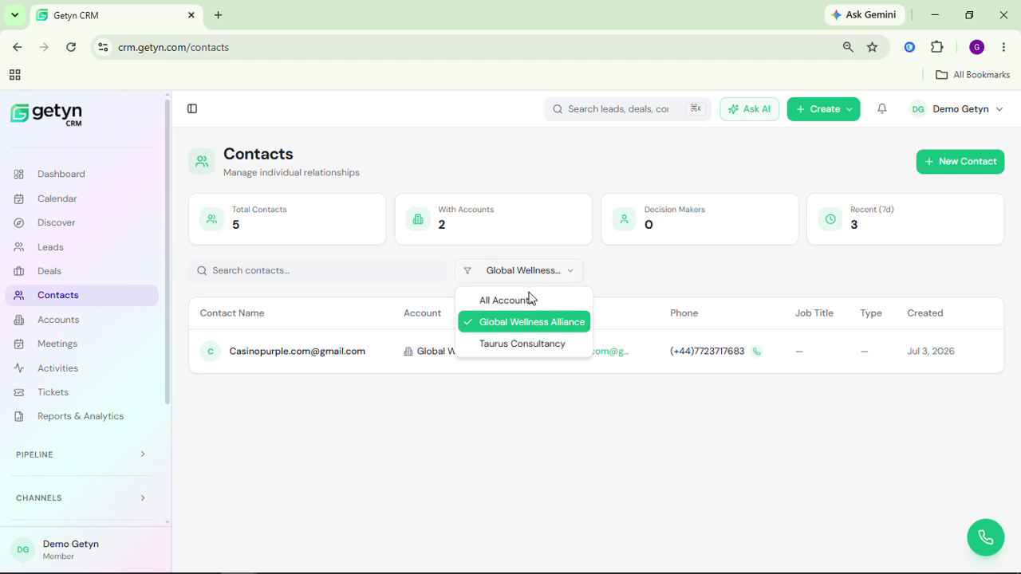
pyautogui.click(525, 303)
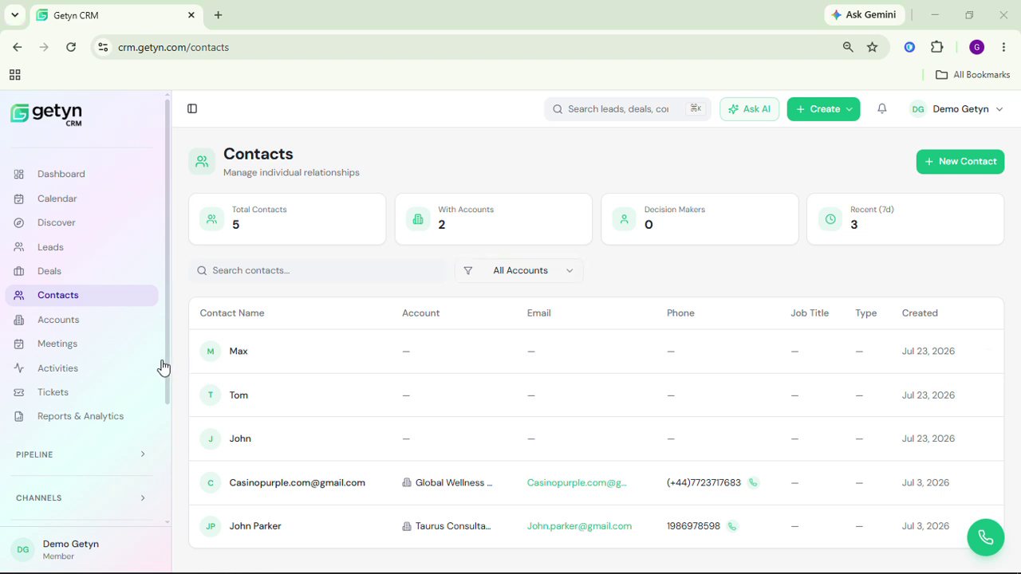
# Go to Accounts, review the new account form's Company Details, Tags & Segments and Account Info fields, and close it without saving
pyautogui.click(90, 327)
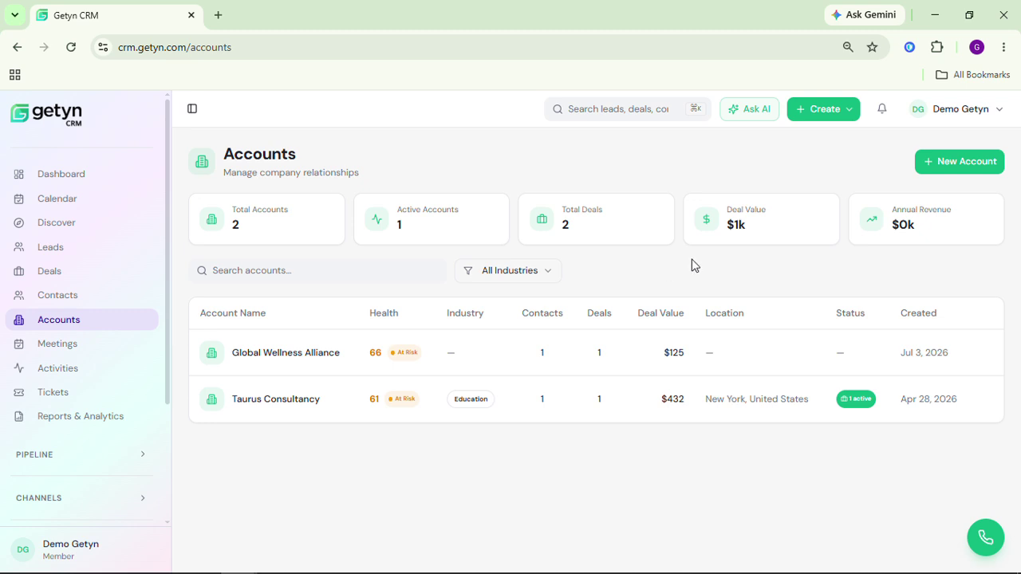
pyautogui.click(956, 164)
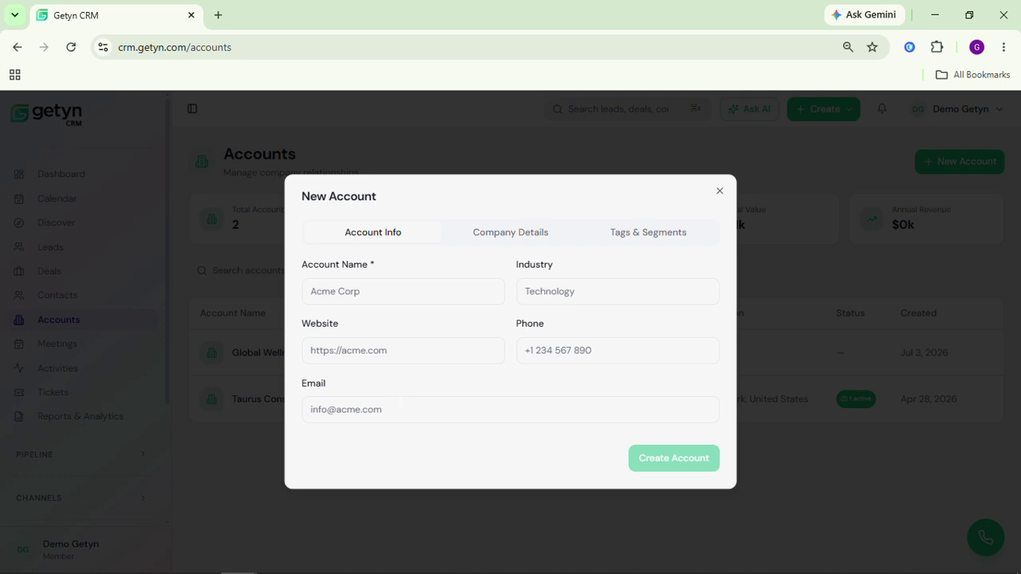
pyautogui.click(511, 232)
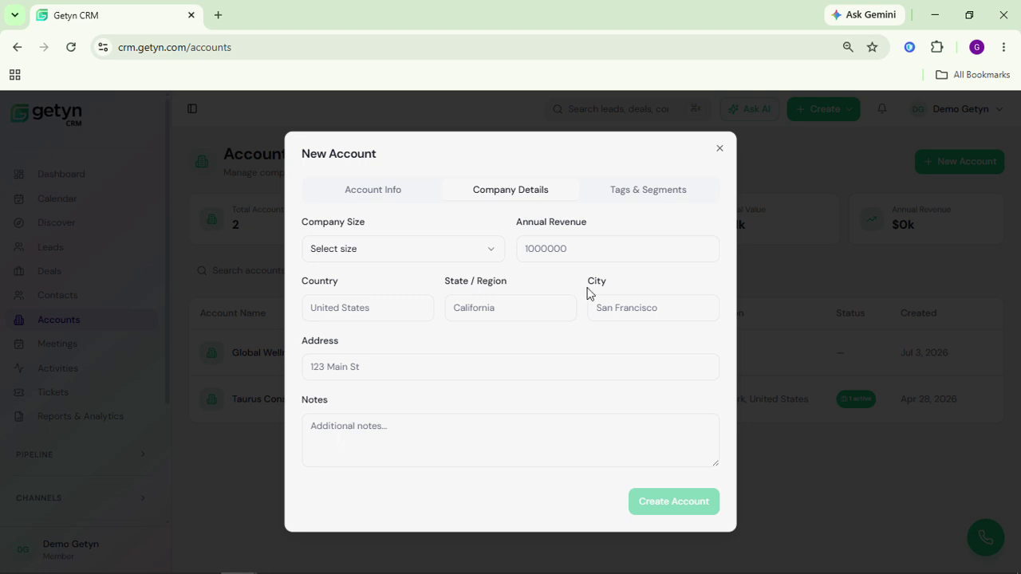
pyautogui.click(642, 190)
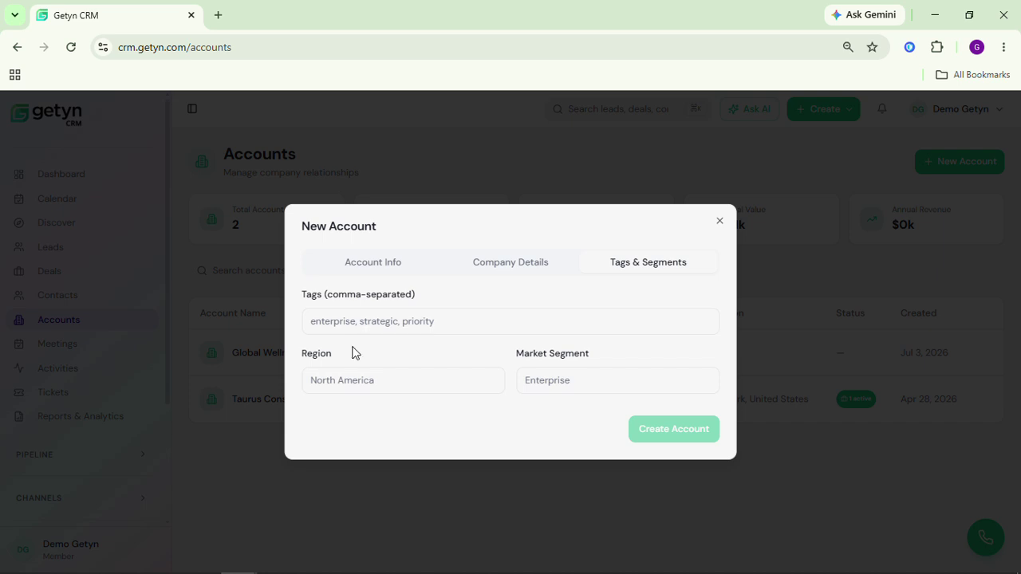
pyautogui.click(354, 380)
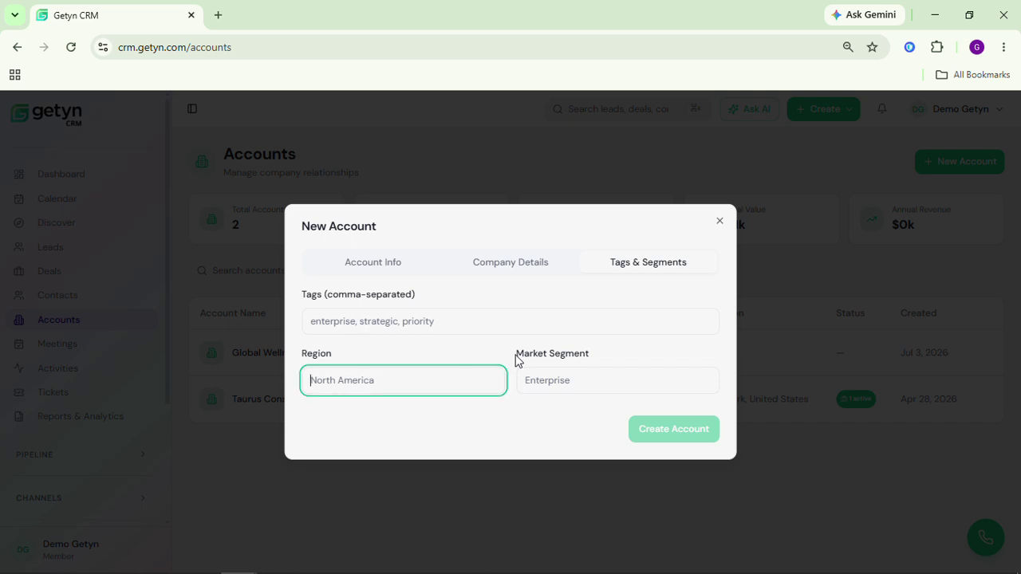
pyautogui.press('Tab')
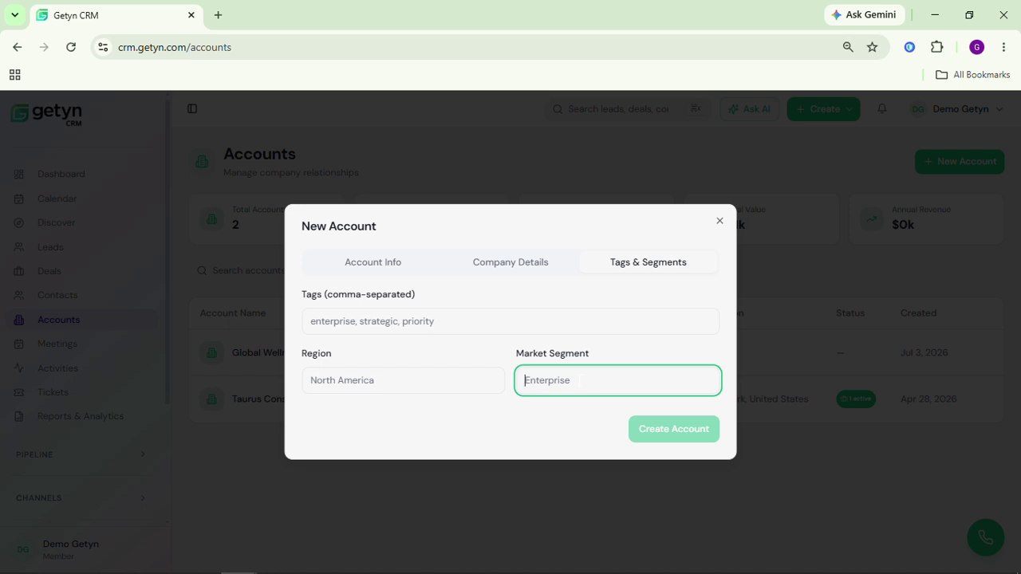
pyautogui.click(373, 266)
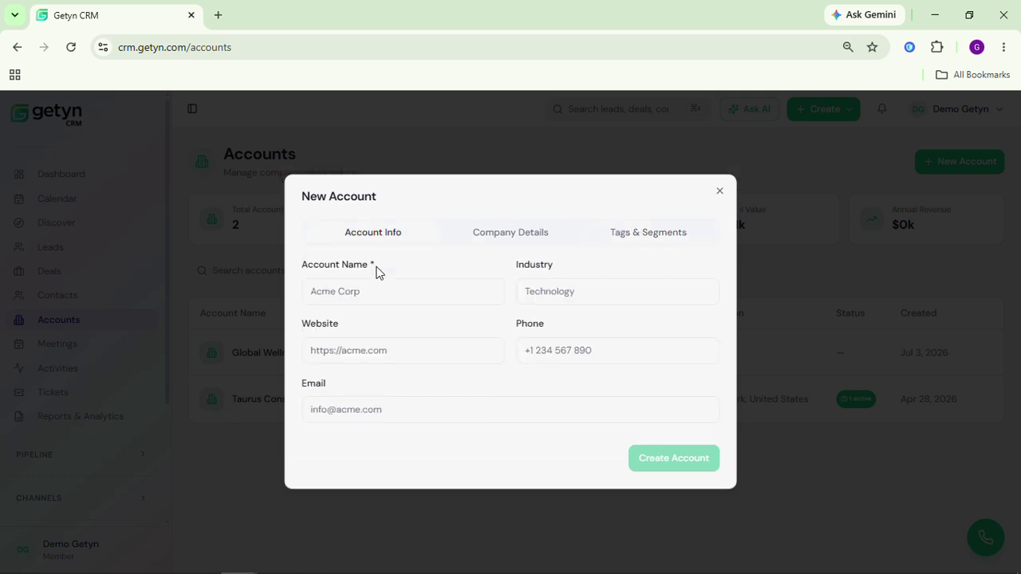
pyautogui.click(716, 193)
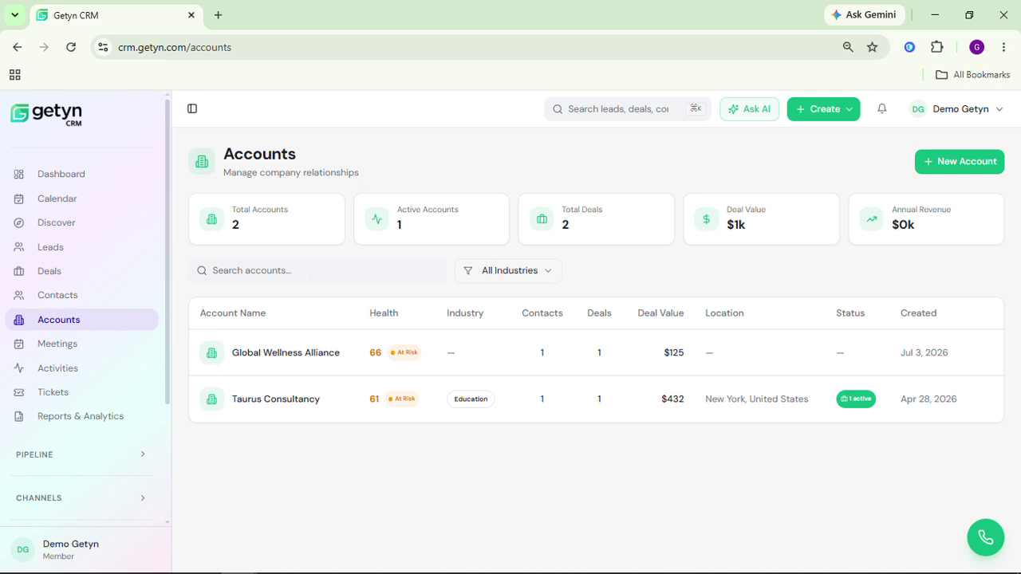
# Check the accounts search field and the industry filter's options, leaving the filter at All Industries
pyautogui.click(318, 270)
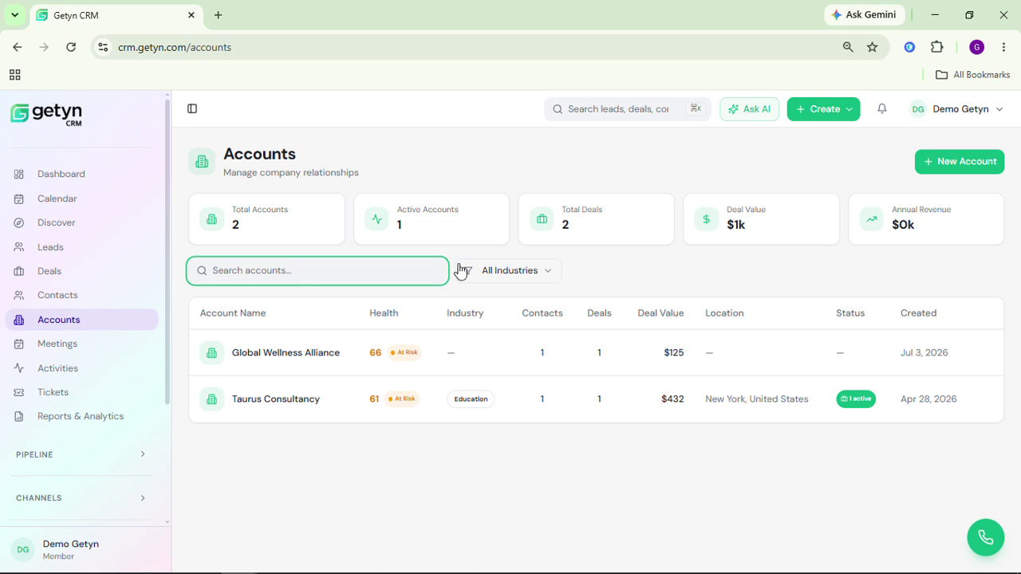
pyautogui.click(524, 272)
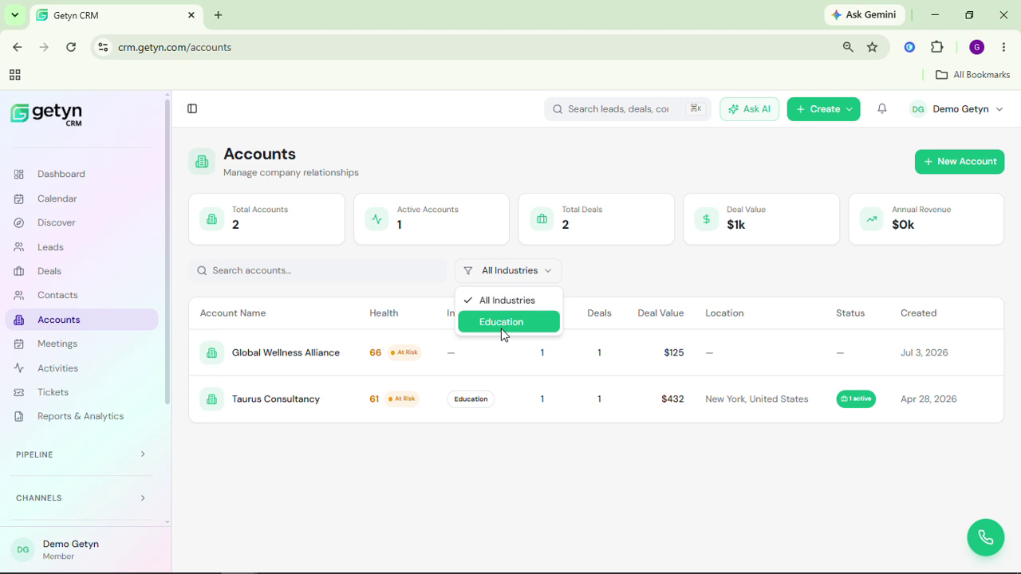
pyautogui.click(451, 418)
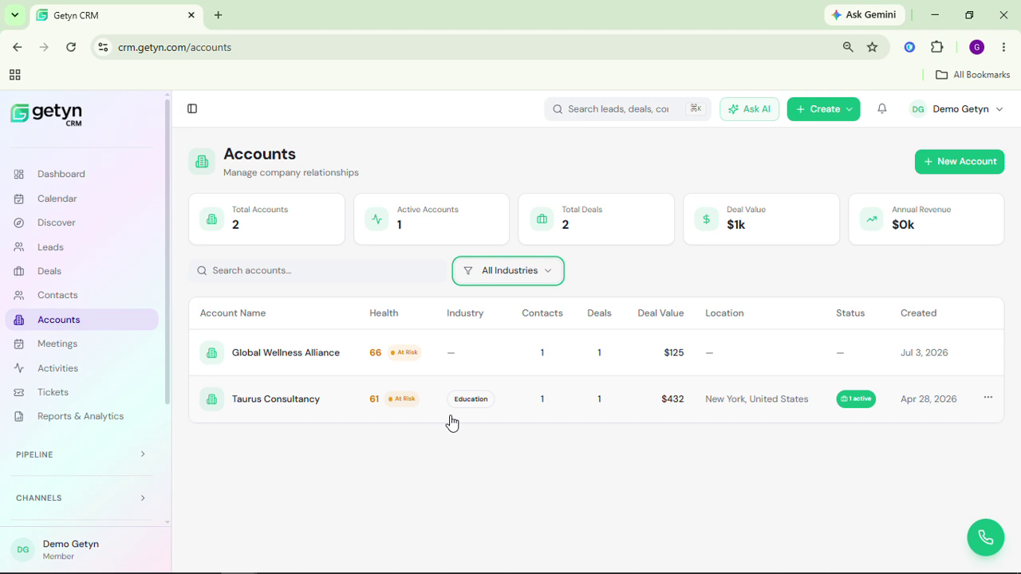